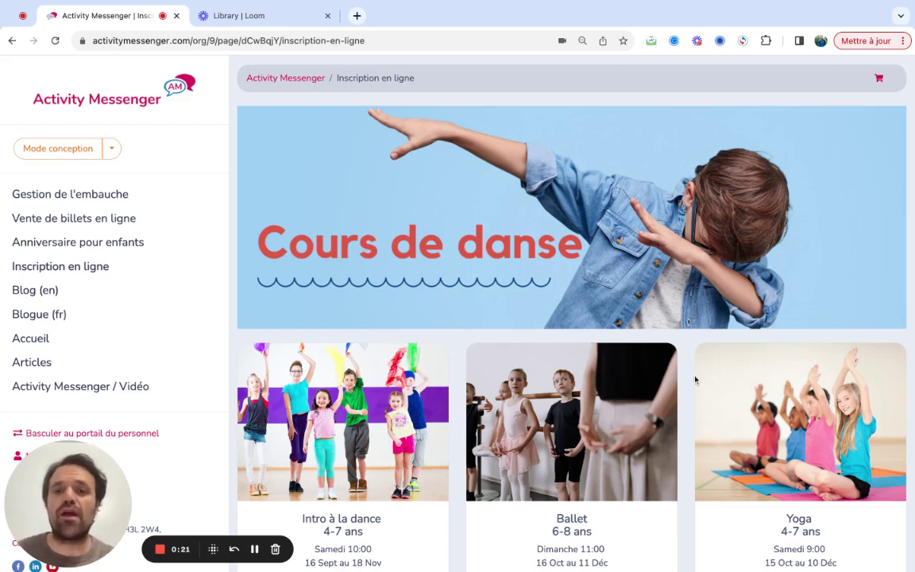
Step: Switch the Inscription en ligne page to design mode
{"action": "scroll", "coordinate": [458, 283], "scroll_direction": "down", "scroll_amount": 1}
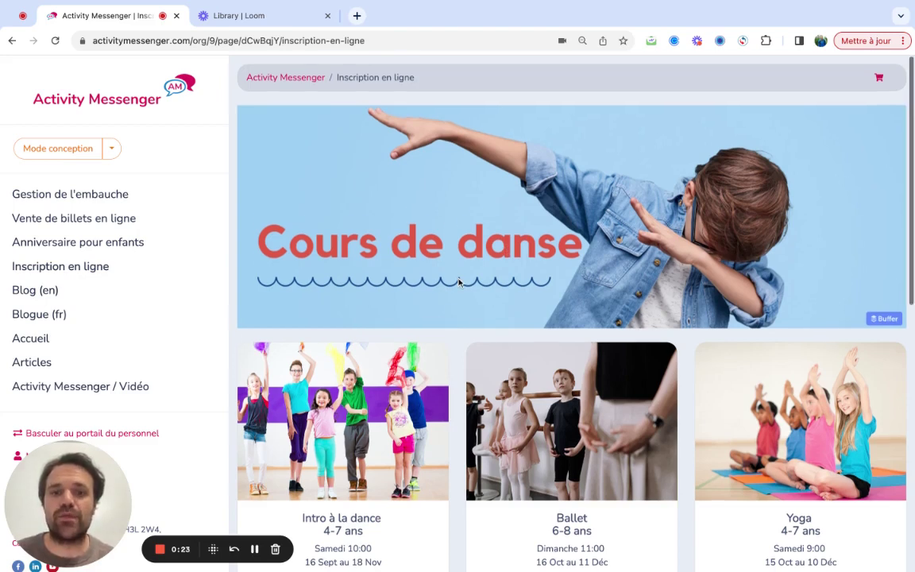
{"action": "scroll", "coordinate": [458, 283], "scroll_direction": "up", "scroll_amount": 1}
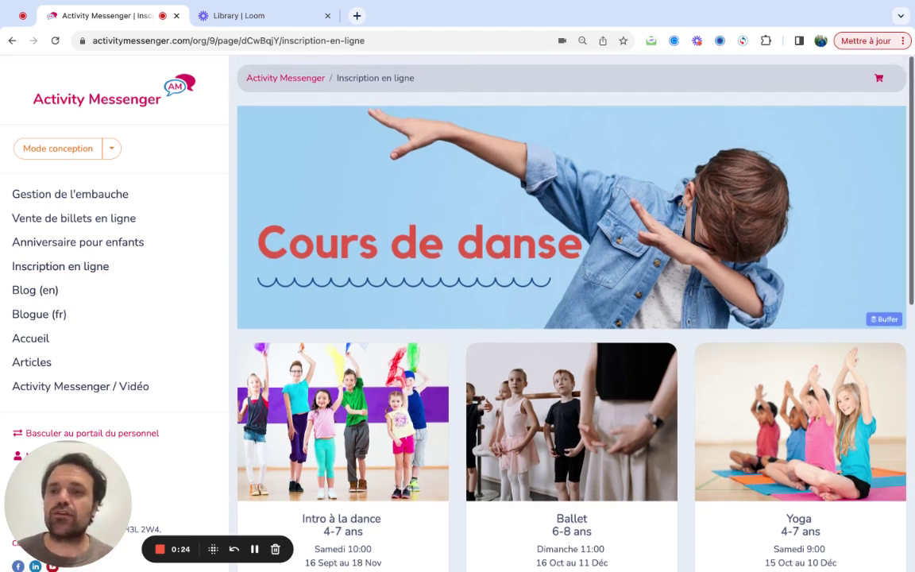
{"action": "left_click", "coordinate": [64, 148]}
{"action": "scroll", "coordinate": [330, 227], "scroll_direction": "down", "scroll_amount": 2}
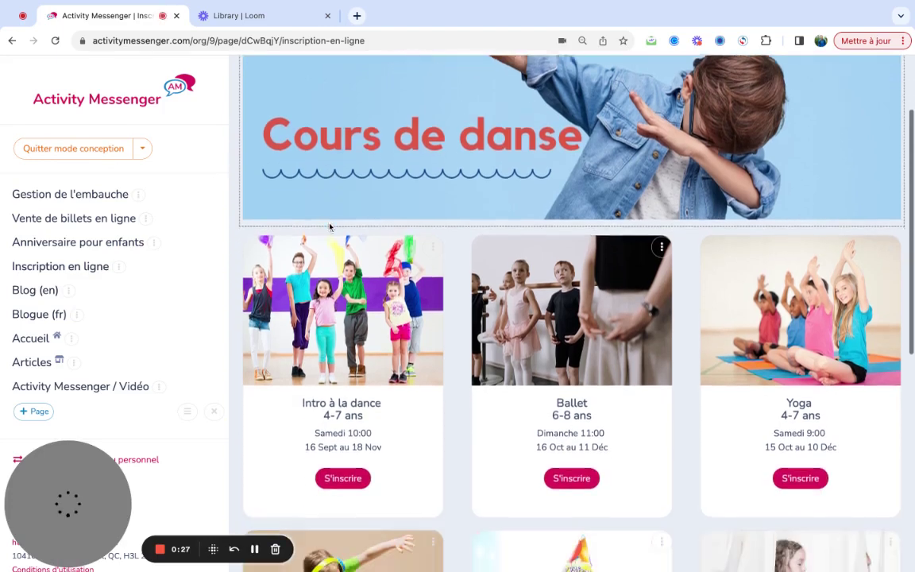
Step: Examine the course, trial class, birthday and account cards laid out on the Inscription en ligne page
{"action": "mouse_move", "coordinate": [346, 302]}
{"action": "left_mouse_down"}
{"action": "mouse_move", "coordinate": [555, 301]}
{"action": "mouse_move", "coordinate": [346, 301]}
{"action": "mouse_move", "coordinate": [358, 296]}
{"action": "left_mouse_up"}
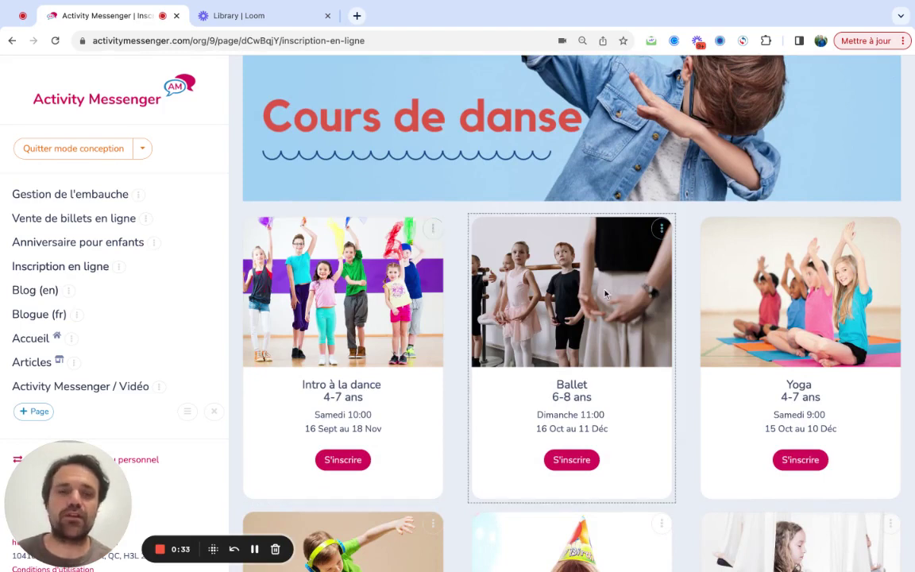
{"action": "scroll", "coordinate": [605, 292], "scroll_direction": "up", "scroll_amount": 2}
{"action": "scroll", "coordinate": [604, 292], "scroll_direction": "down", "scroll_amount": 2}
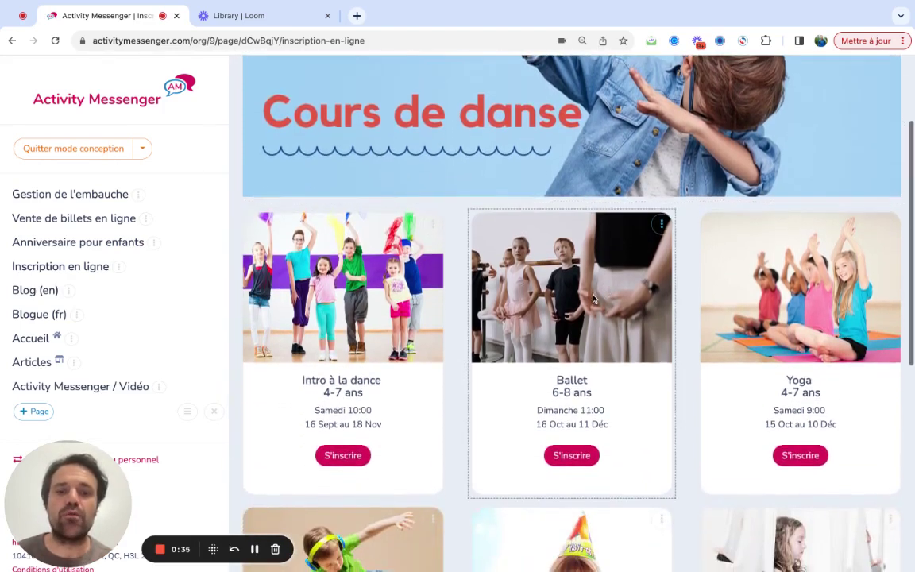
{"action": "scroll", "coordinate": [457, 361], "scroll_direction": "down", "scroll_amount": 3}
{"action": "scroll", "coordinate": [456, 360], "scroll_direction": "up", "scroll_amount": 1}
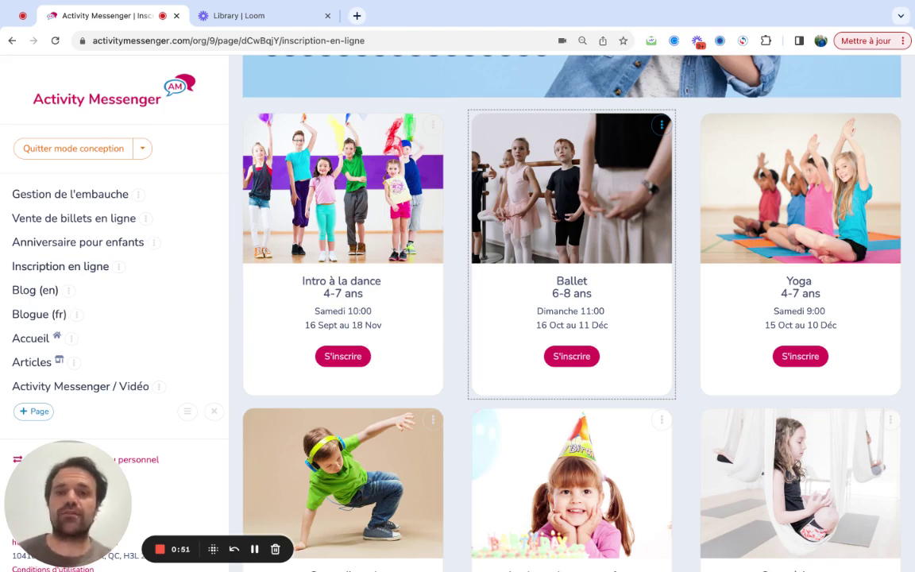
{"action": "scroll", "coordinate": [461, 249], "scroll_direction": "down", "scroll_amount": 1}
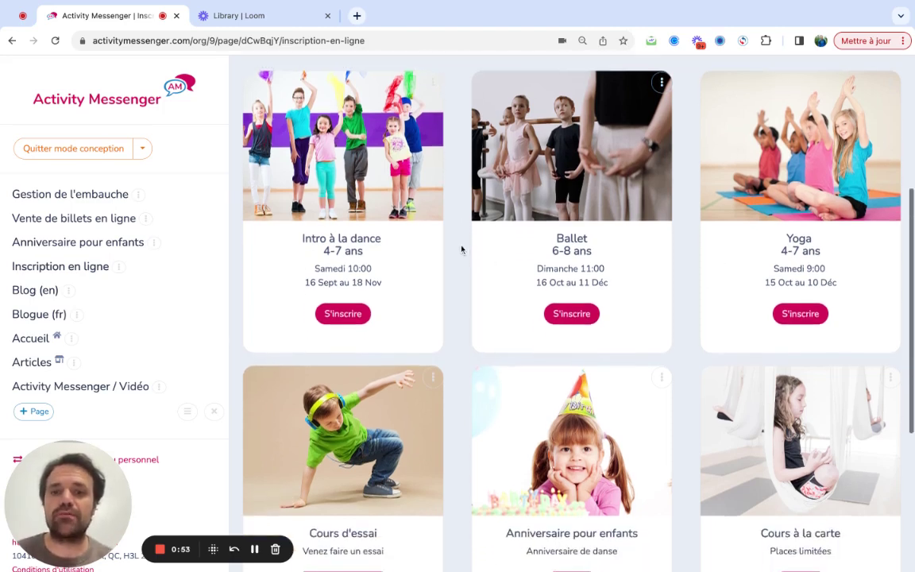
{"action": "scroll", "coordinate": [460, 249], "scroll_direction": "down", "scroll_amount": 3}
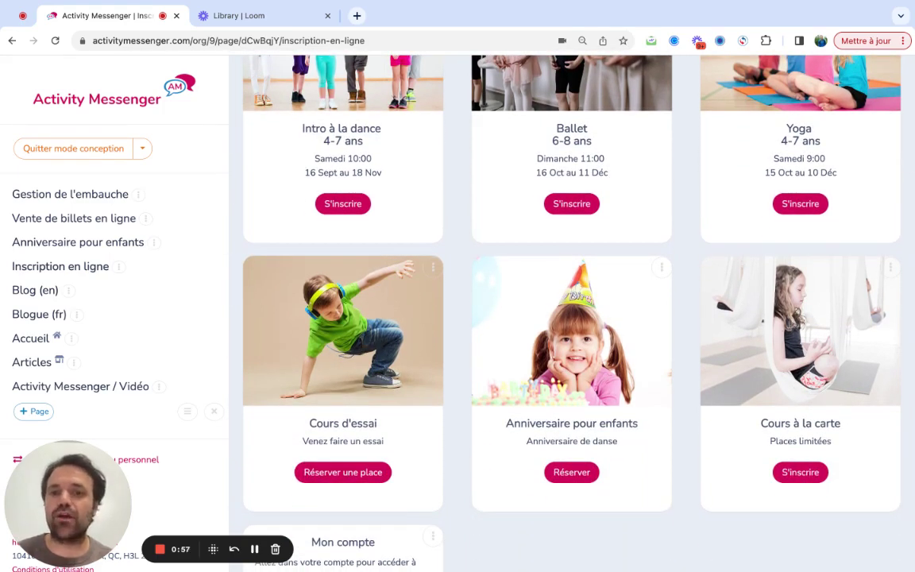
{"action": "scroll", "coordinate": [485, 370], "scroll_direction": "down", "scroll_amount": 1}
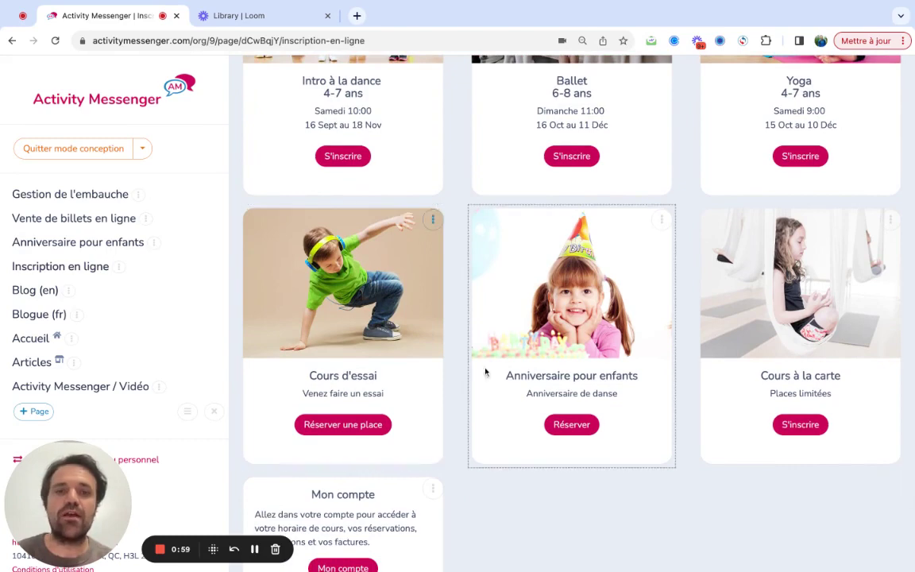
Step: Review the block types that can be added below the page's last card, and close the list without adding one
{"action": "scroll", "coordinate": [485, 370], "scroll_direction": "down", "scroll_amount": 3}
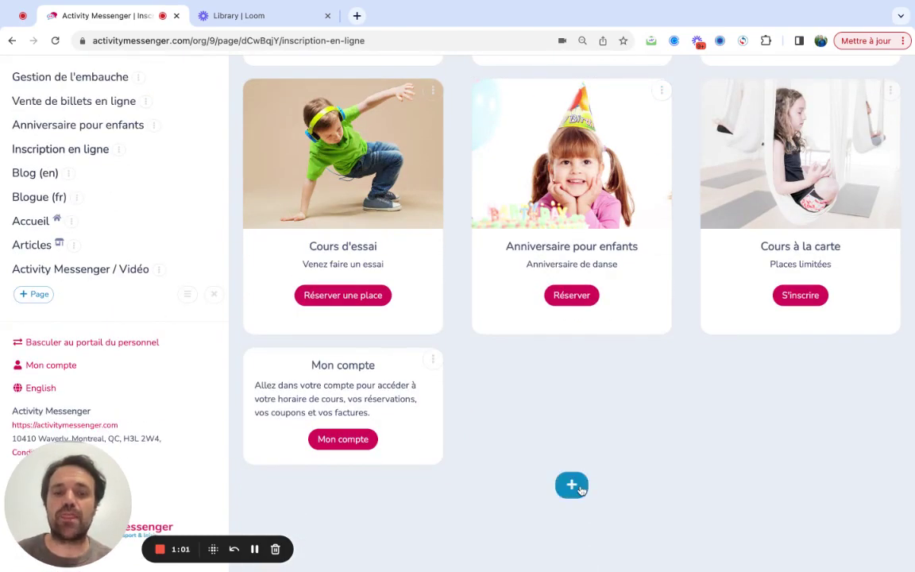
{"action": "left_click", "coordinate": [572, 485]}
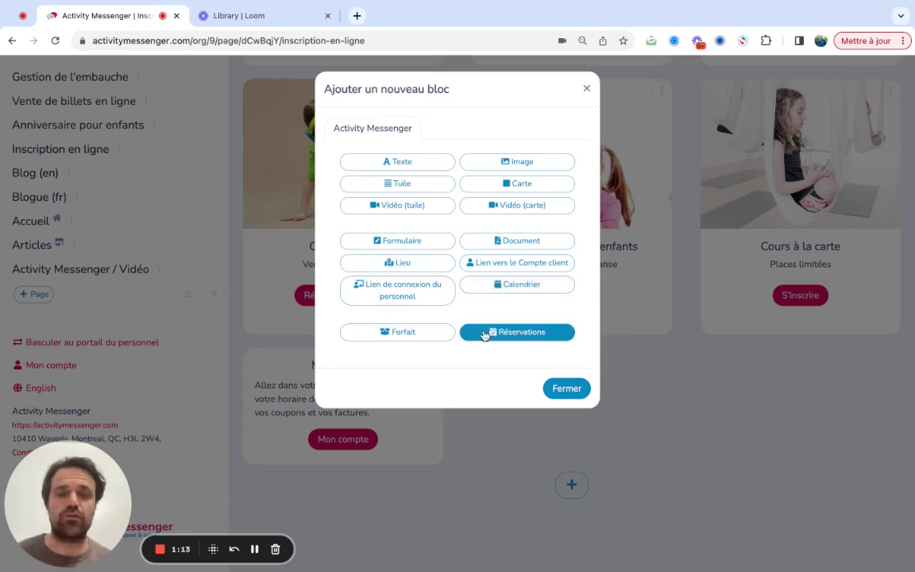
{"action": "left_click", "coordinate": [586, 90]}
Step: Review the form block settings of the Intro à la dance card, and close them without changes
{"action": "scroll", "coordinate": [521, 182], "scroll_direction": "up", "scroll_amount": 6}
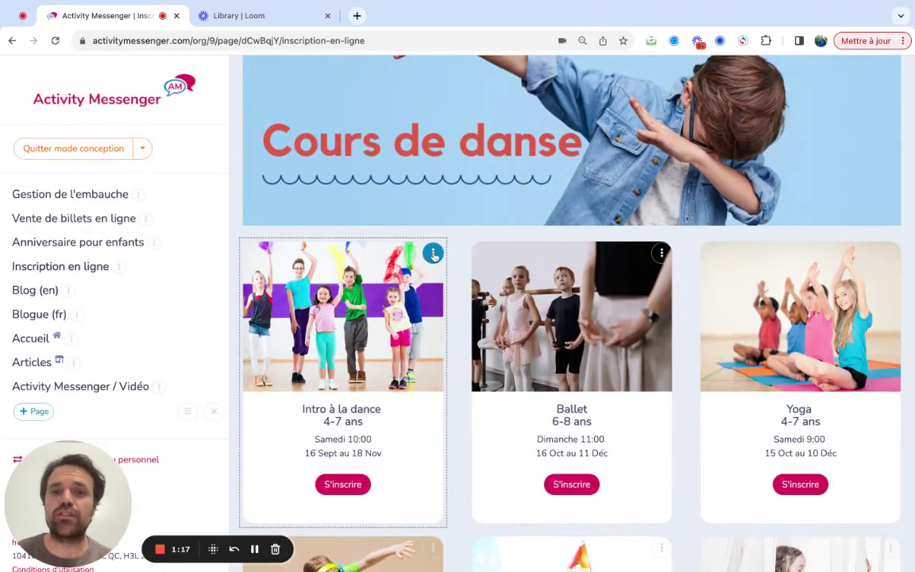
{"action": "left_click", "coordinate": [432, 252]}
{"action": "left_click", "coordinate": [401, 280]}
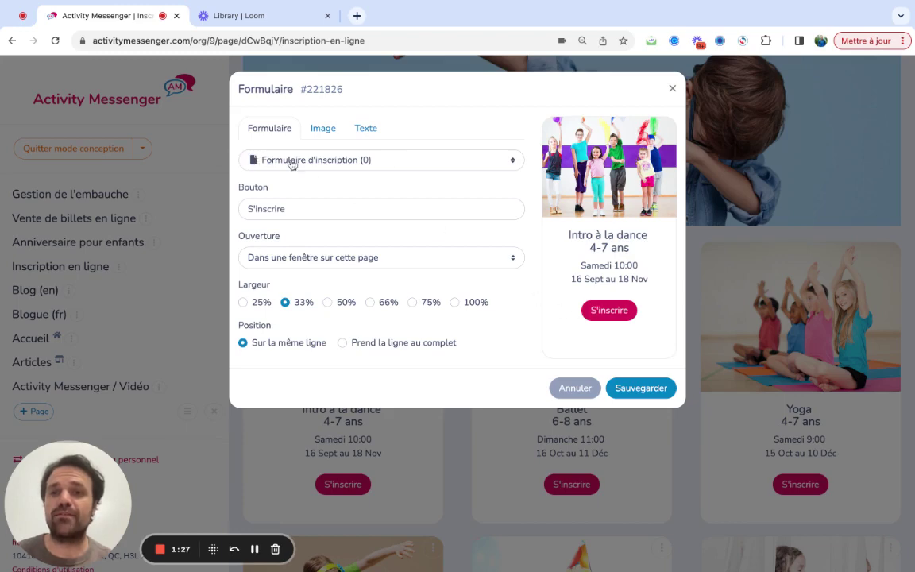
{"action": "left_click", "coordinate": [672, 89]}
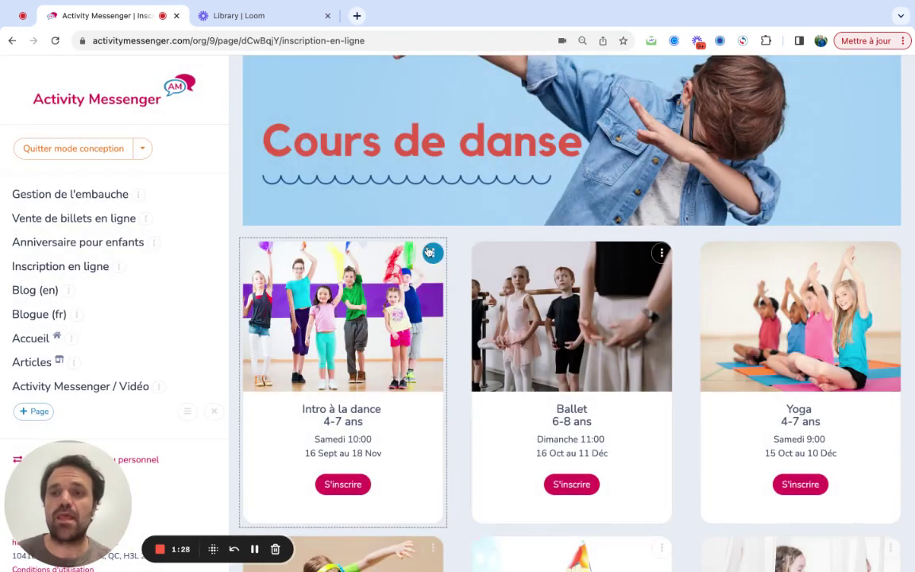
Step: Open the registration form from the Intro à la dance card, read through it to the end, and close it
{"action": "scroll", "coordinate": [429, 252], "scroll_direction": "down", "scroll_amount": 2}
{"action": "scroll", "coordinate": [354, 262], "scroll_direction": "down", "scroll_amount": 2}
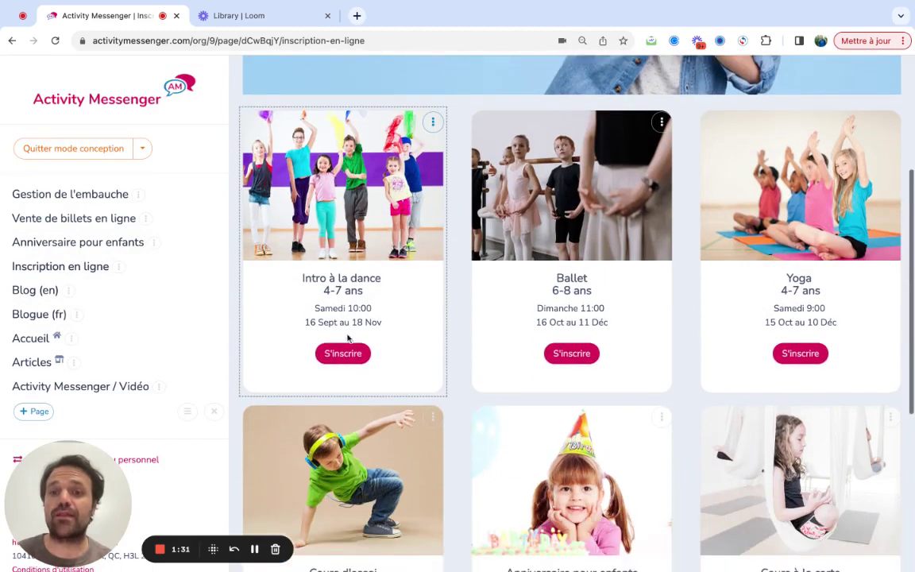
{"action": "left_click", "coordinate": [336, 353]}
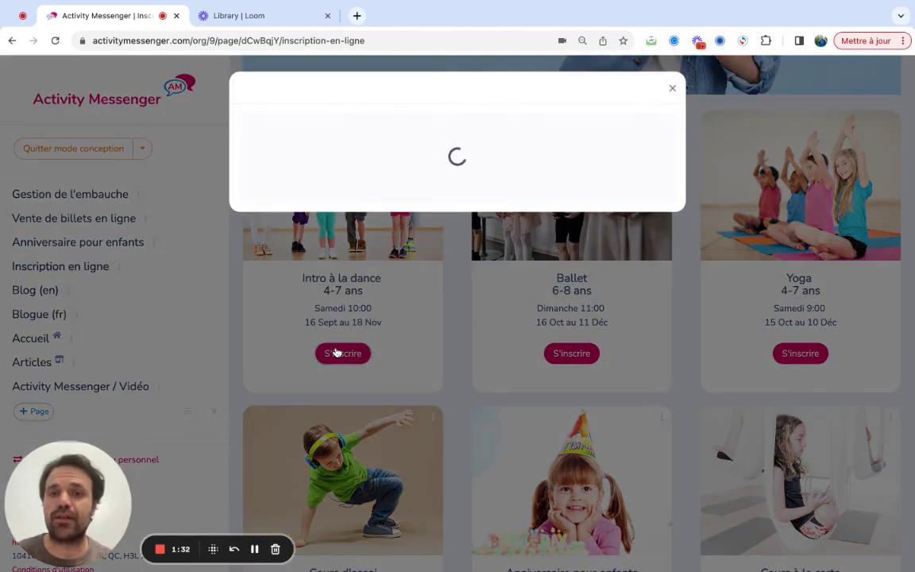
{"action": "scroll", "coordinate": [544, 374], "scroll_direction": "down", "scroll_amount": 3}
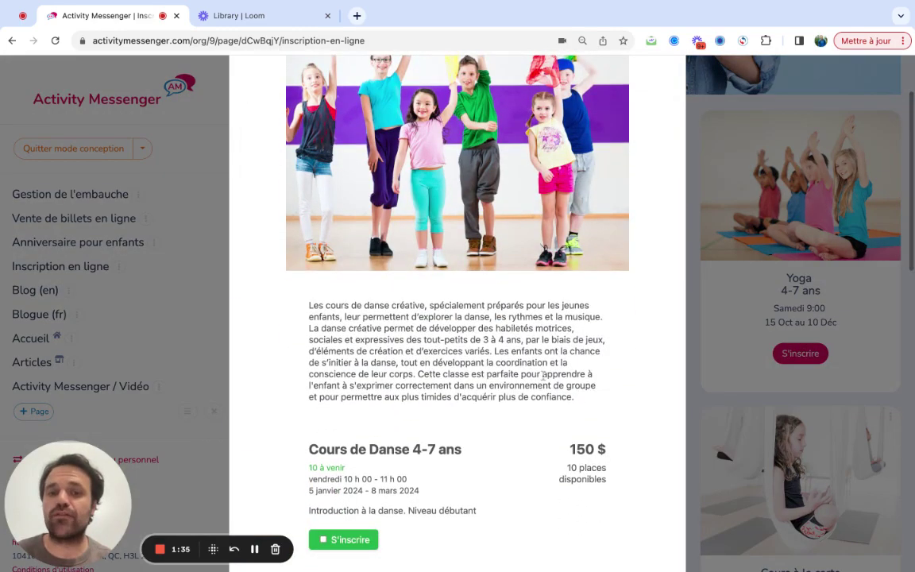
{"action": "scroll", "coordinate": [544, 374], "scroll_direction": "down", "scroll_amount": 4}
{"action": "scroll", "coordinate": [421, 383], "scroll_direction": "down", "scroll_amount": 5}
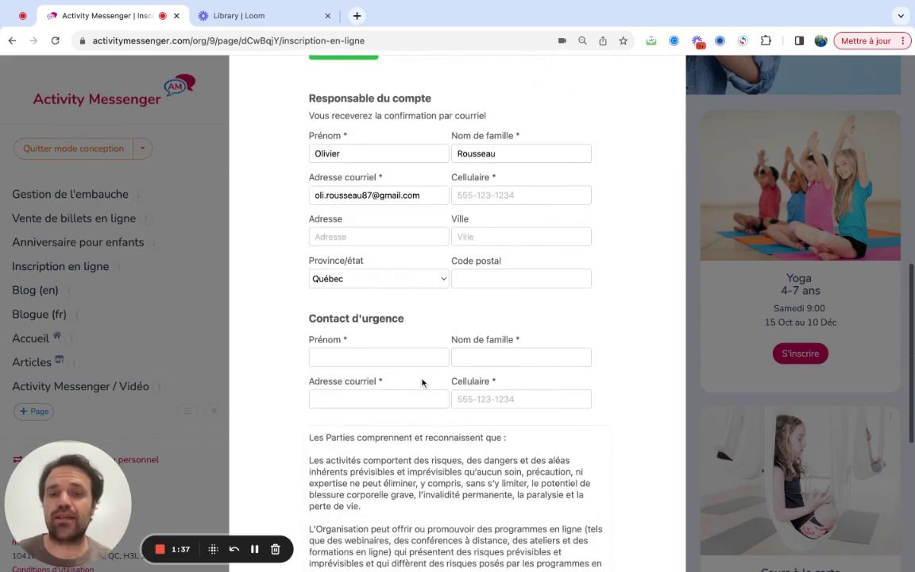
{"action": "scroll", "coordinate": [422, 382], "scroll_direction": "down", "scroll_amount": 5}
{"action": "scroll", "coordinate": [422, 382], "scroll_direction": "up", "scroll_amount": 15}
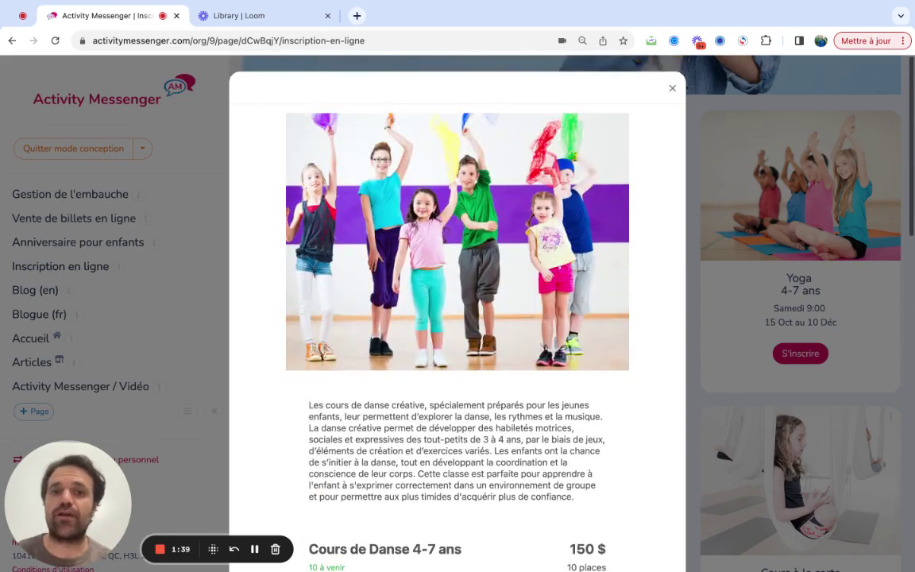
{"action": "left_click", "coordinate": [672, 89]}
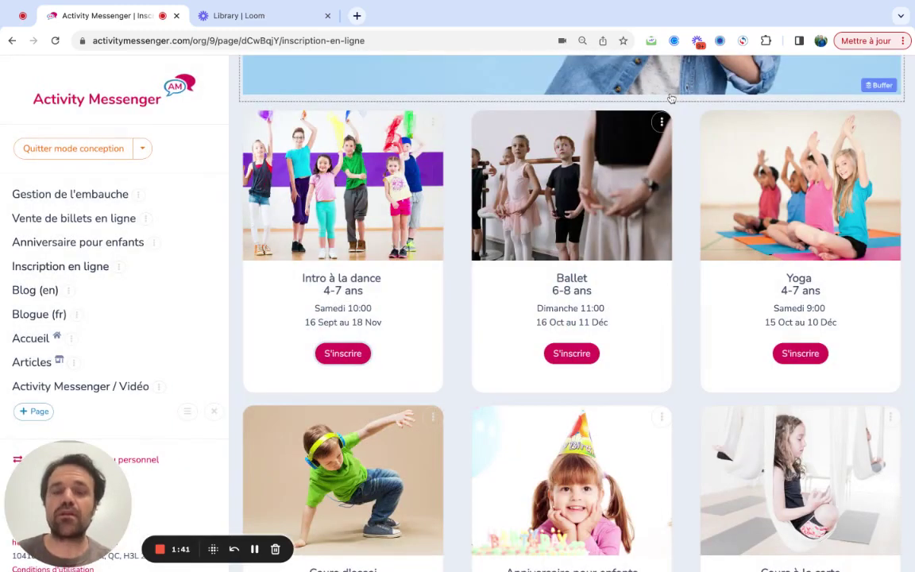
Step: Create a sub-page titled "Dance" under Inscription en ligne
{"action": "scroll", "coordinate": [587, 143], "scroll_direction": "up", "scroll_amount": 3}
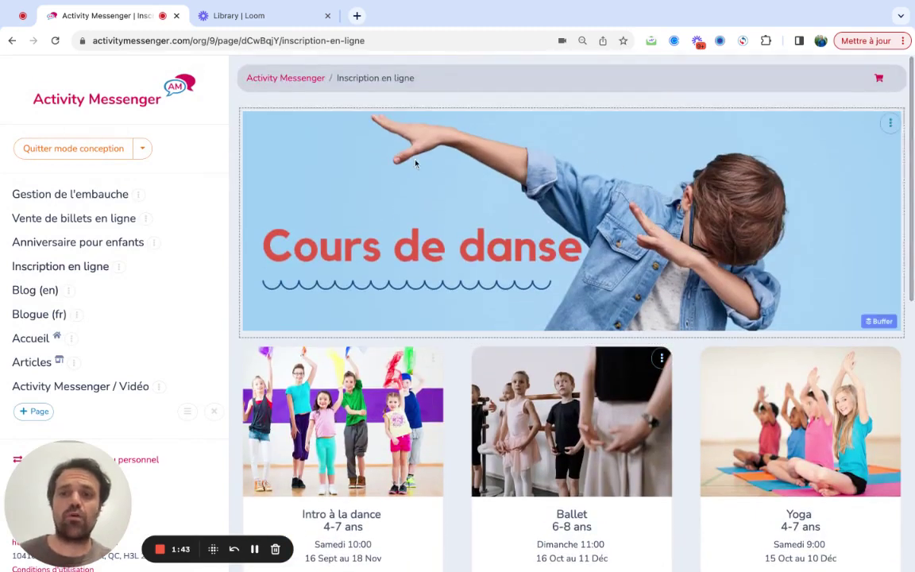
{"action": "left_click", "coordinate": [119, 268]}
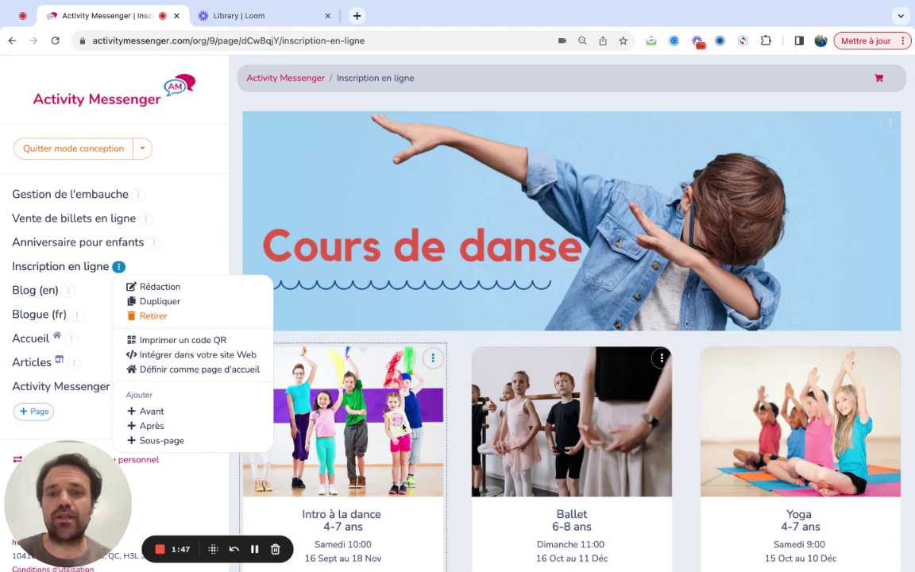
{"action": "left_click", "coordinate": [163, 440]}
{"action": "left_click", "coordinate": [265, 153]}
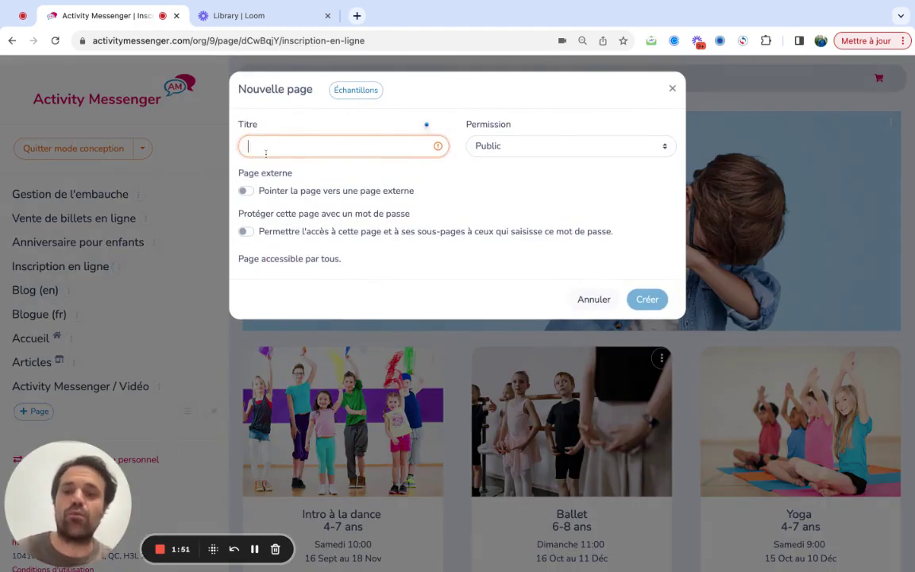
{"action": "type", "text": "Dance"}
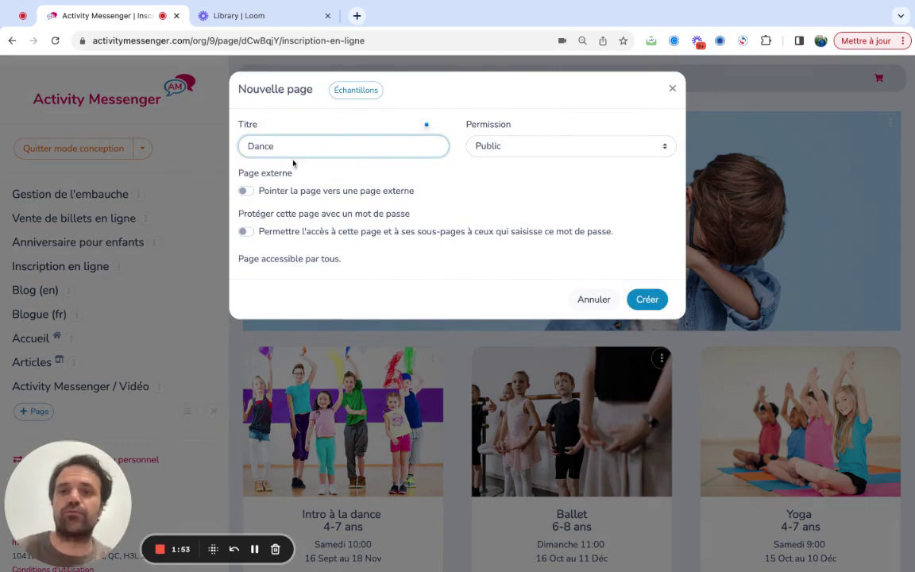
{"action": "left_click", "coordinate": [646, 299]}
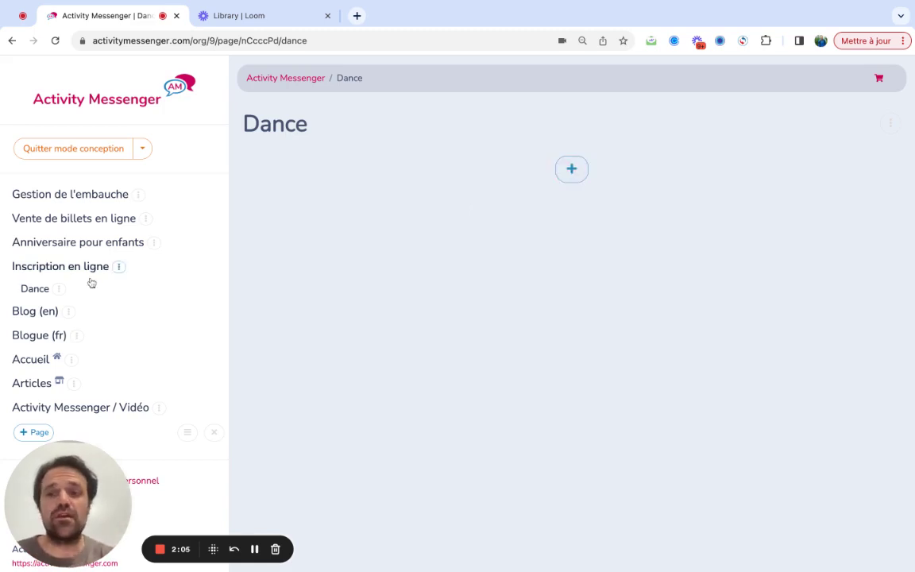
Step: Review the Inscription en ligne page's settings, including its URL, and close them without changes
{"action": "left_click", "coordinate": [118, 266]}
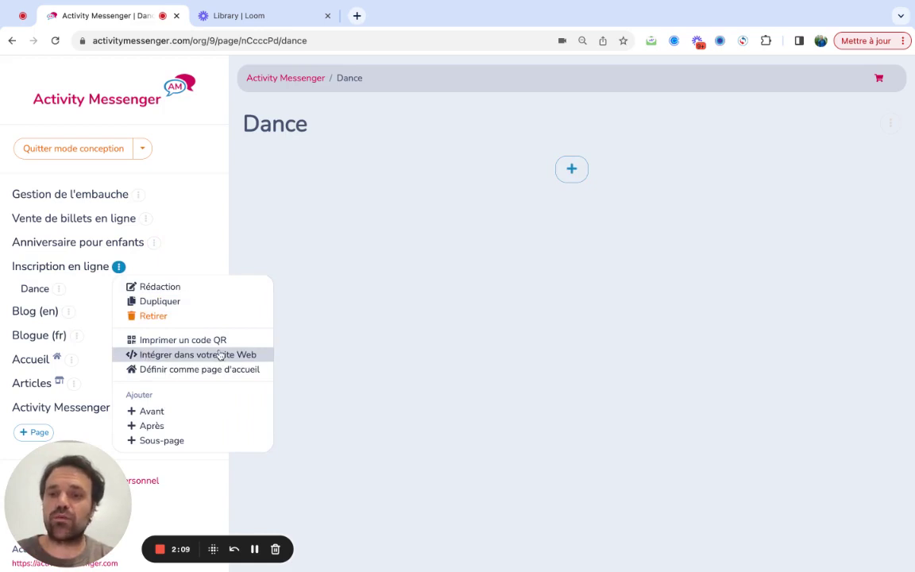
{"action": "left_click", "coordinate": [161, 286]}
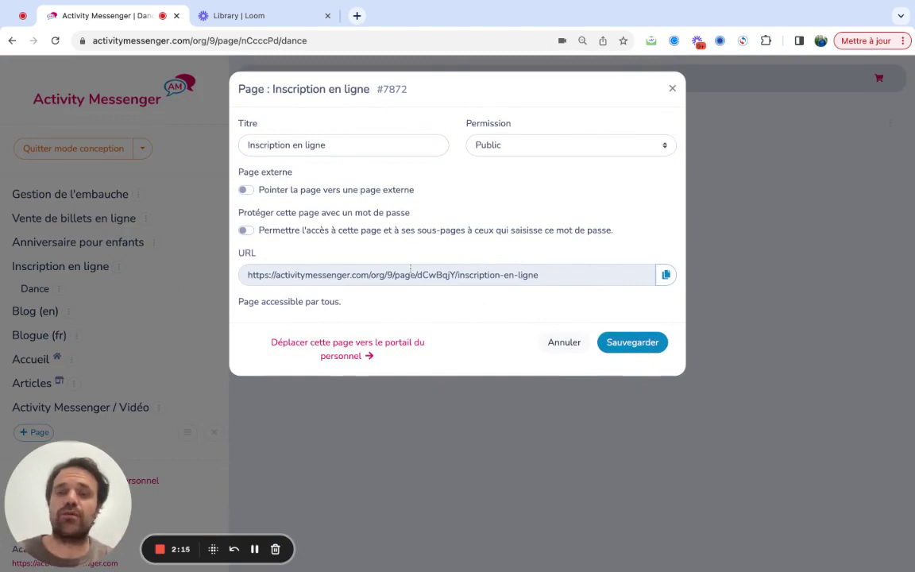
{"action": "left_click", "coordinate": [671, 90]}
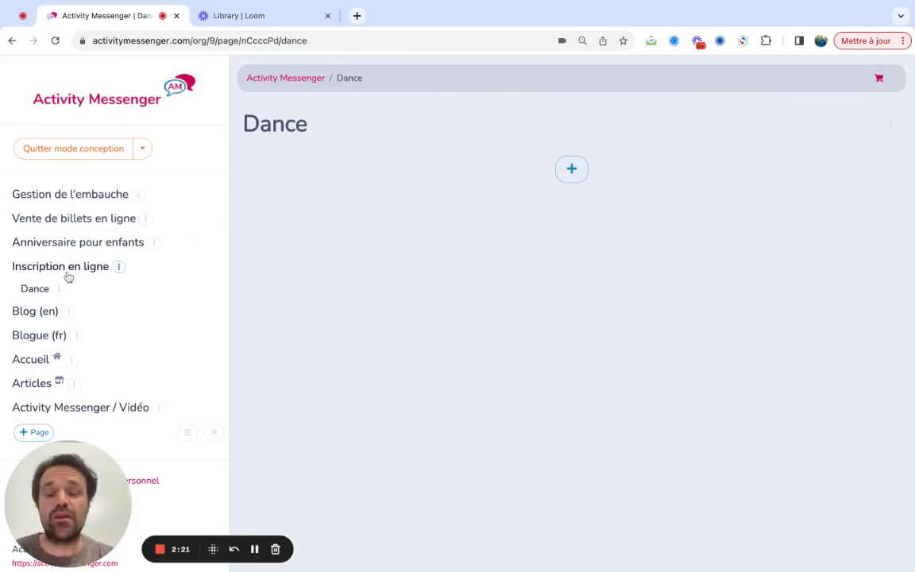
Step: Go to the Gestion de l'embauche page and examine its hiring document cards
{"action": "left_click", "coordinate": [54, 197]}
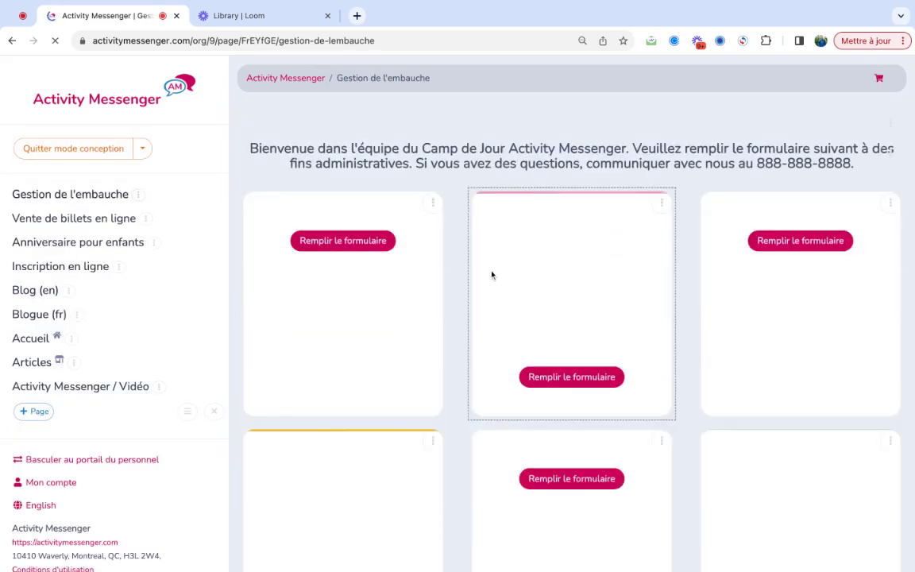
{"action": "scroll", "coordinate": [492, 275], "scroll_direction": "down", "scroll_amount": 1}
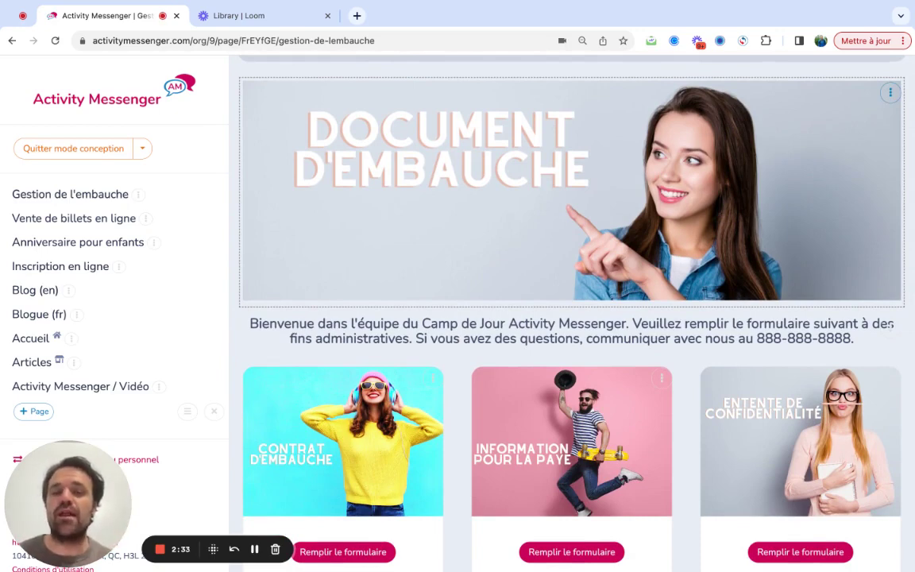
{"action": "scroll", "coordinate": [492, 318], "scroll_direction": "down", "scroll_amount": 3}
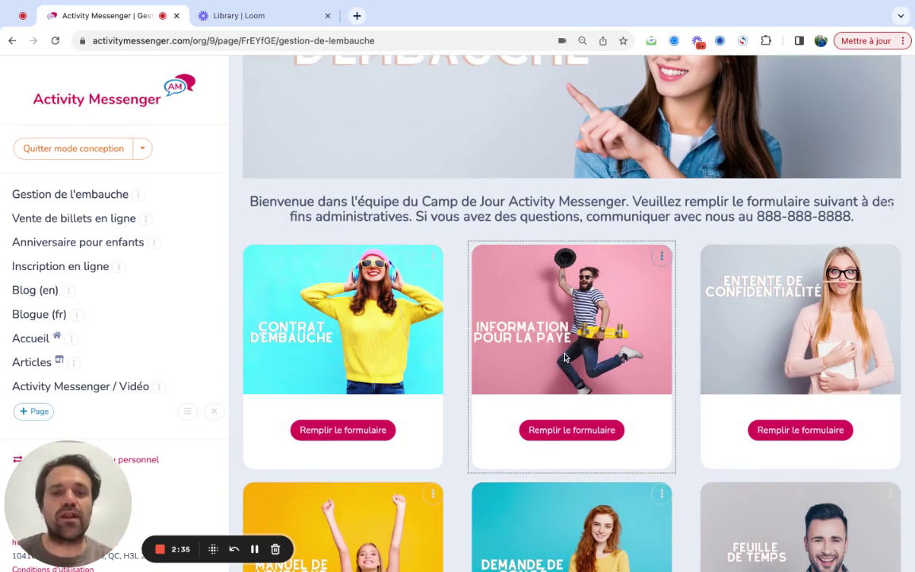
{"action": "scroll", "coordinate": [573, 347], "scroll_direction": "down", "scroll_amount": 3}
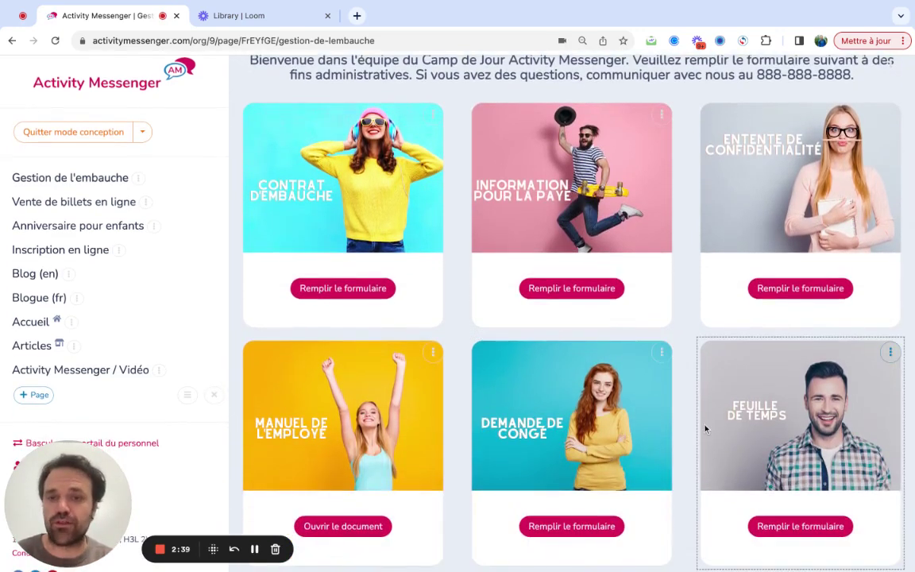
Step: Open the form on the "Information pour la paye" card and look through its fields from start to end
{"action": "left_click", "coordinate": [536, 291]}
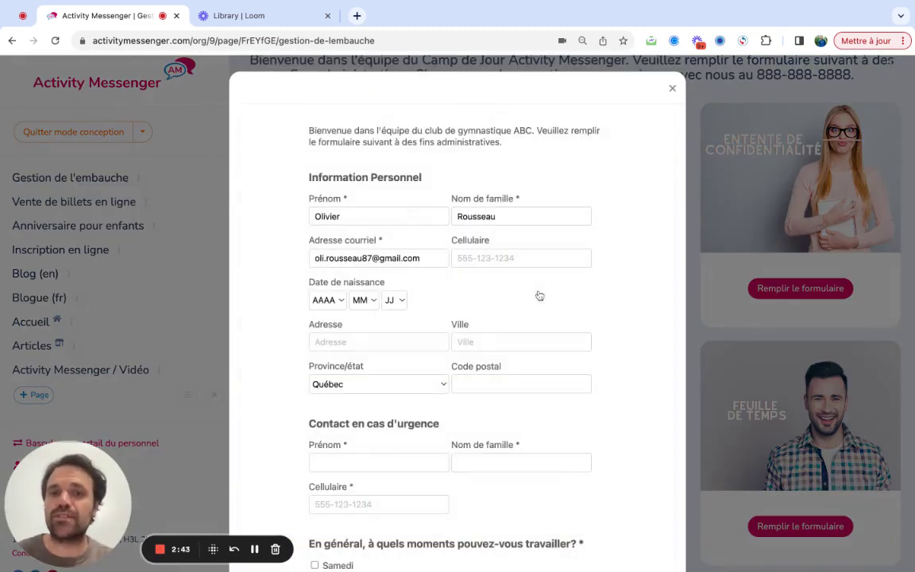
{"action": "scroll", "coordinate": [539, 296], "scroll_direction": "down", "scroll_amount": 15}
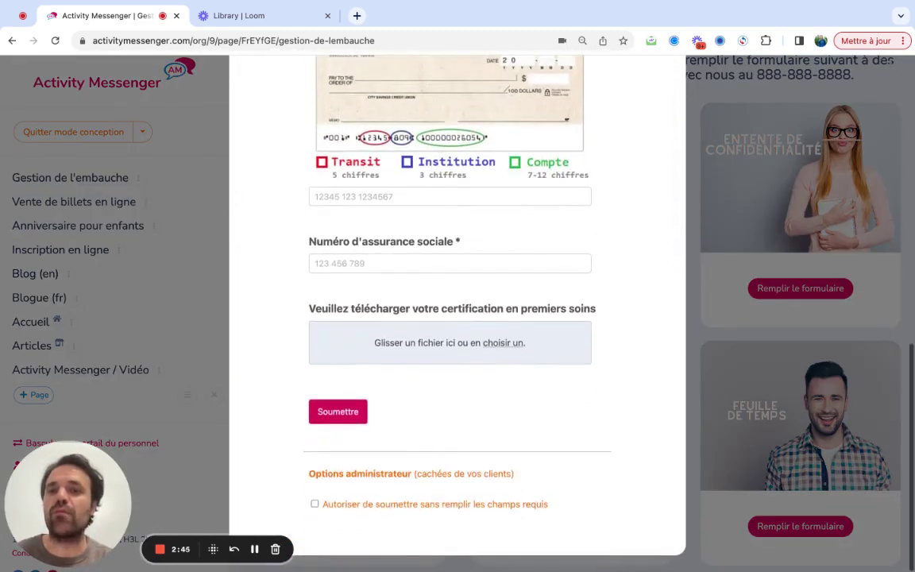
{"action": "scroll", "coordinate": [456, 317], "scroll_direction": "up", "scroll_amount": 15}
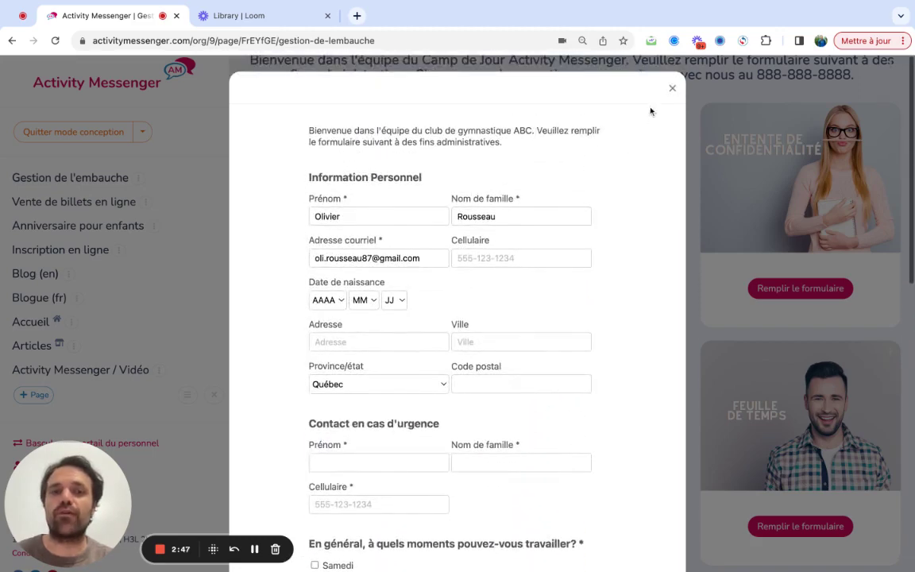
Step: Close the payroll information form, go to the Vente de billets en ligne page and examine its day-pass ticket cards
{"action": "left_click", "coordinate": [672, 88]}
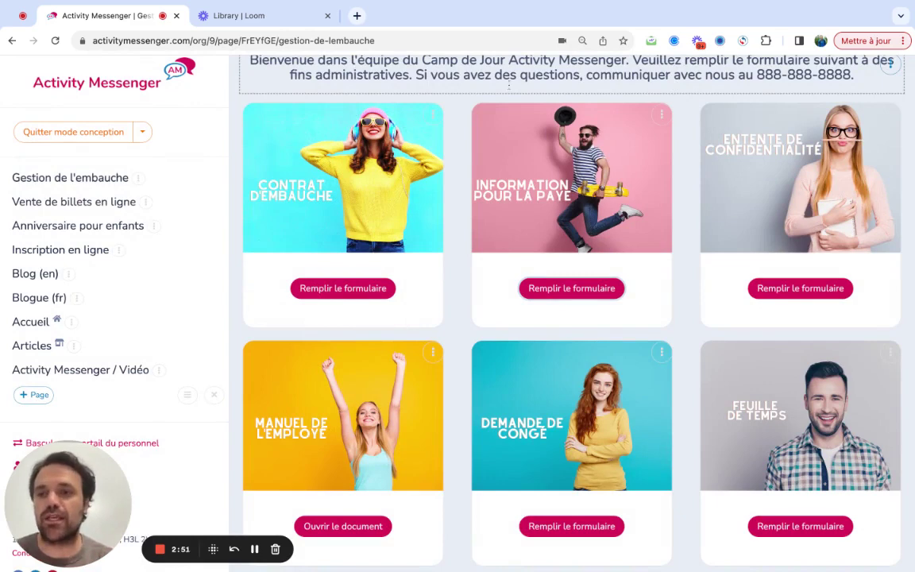
{"action": "left_click", "coordinate": [48, 204]}
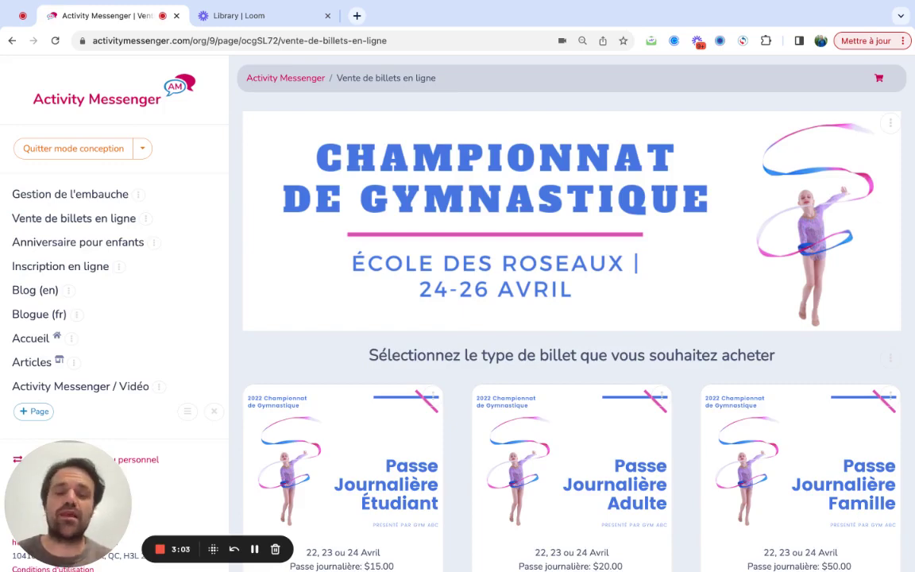
{"action": "scroll", "coordinate": [380, 311], "scroll_direction": "down", "scroll_amount": 3}
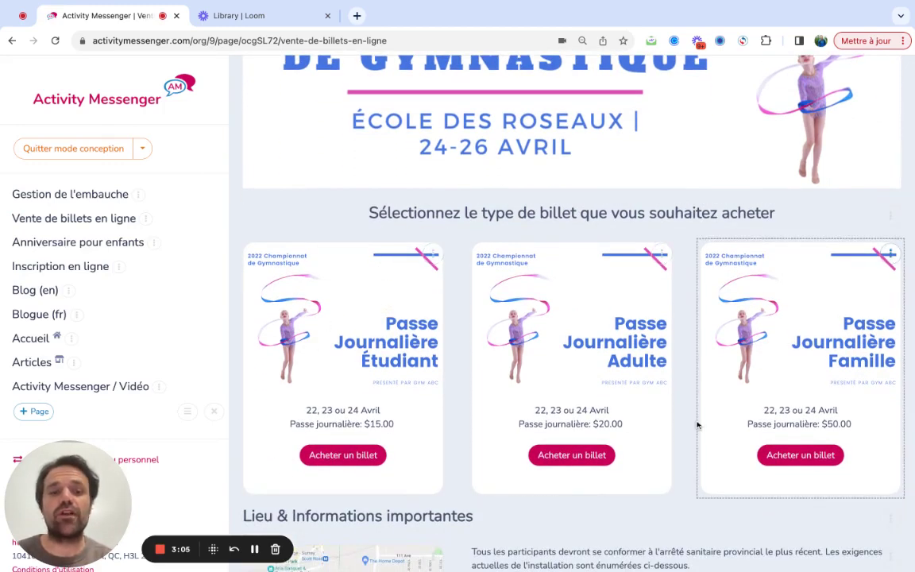
{"action": "scroll", "coordinate": [504, 423], "scroll_direction": "up", "scroll_amount": 3}
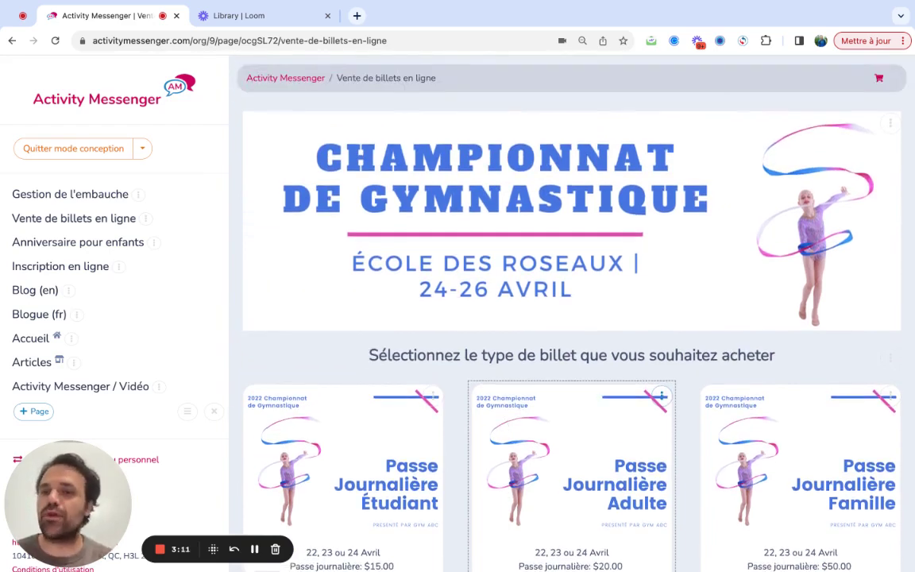
Step: Go to the Anniversaire pour enfants page and examine its cards for party booking, guest list and space rental
{"action": "left_click", "coordinate": [58, 242]}
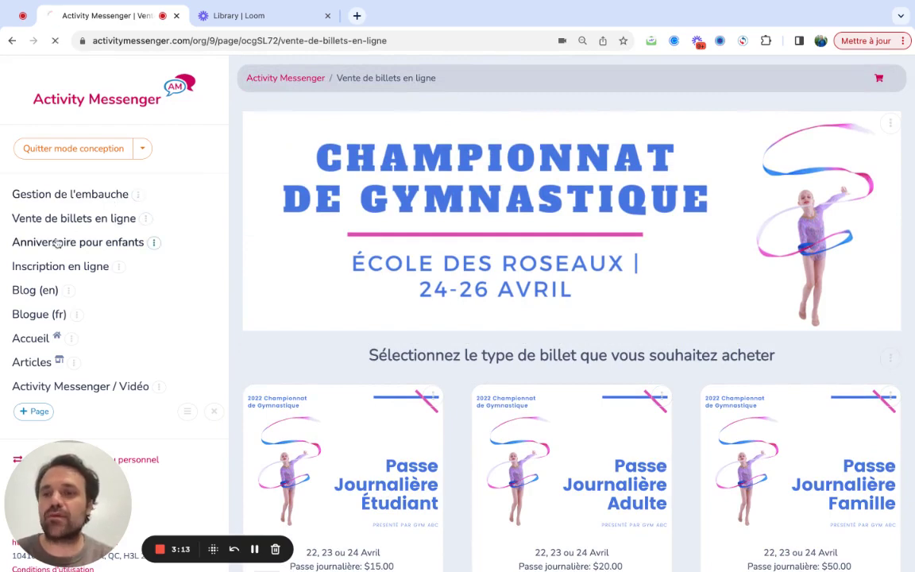
{"action": "scroll", "coordinate": [691, 308], "scroll_direction": "down", "scroll_amount": 1}
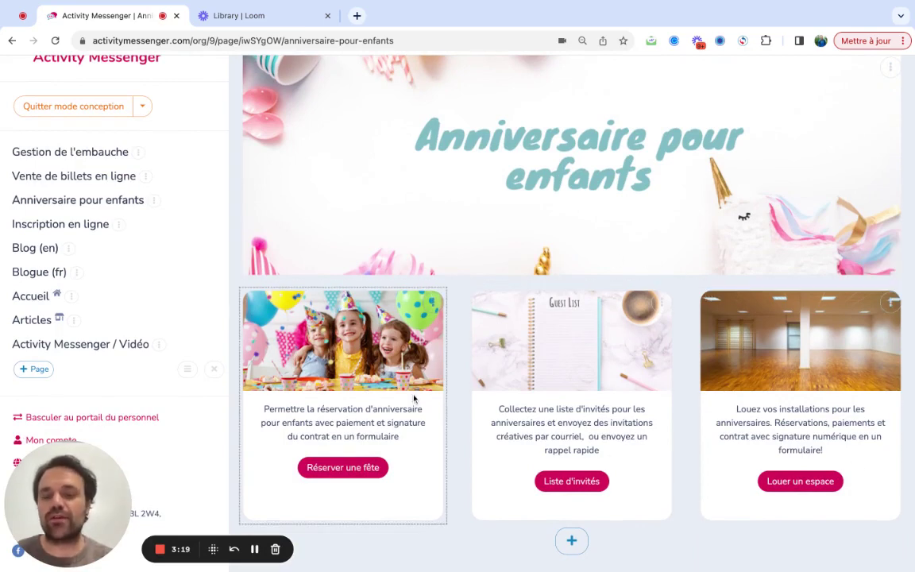
{"action": "scroll", "coordinate": [582, 421], "scroll_direction": "up", "scroll_amount": 2}
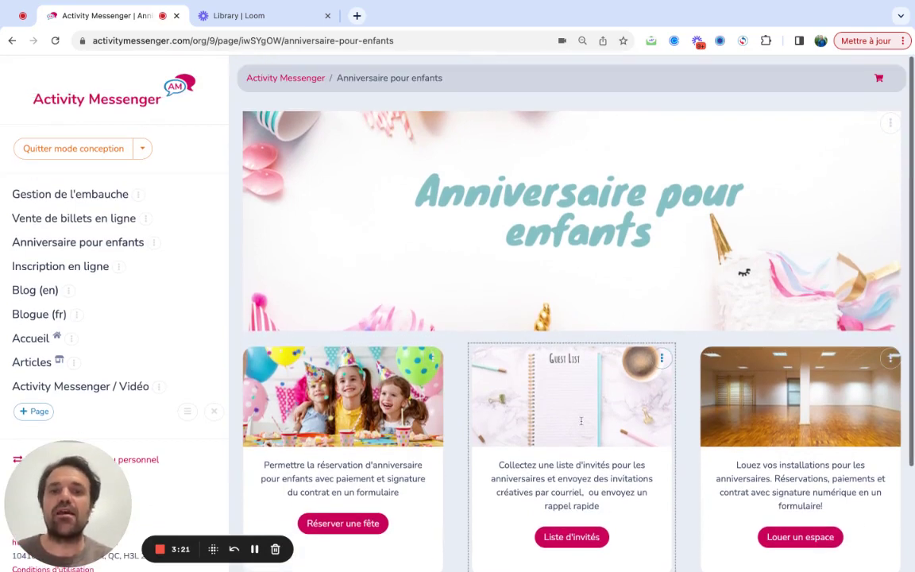